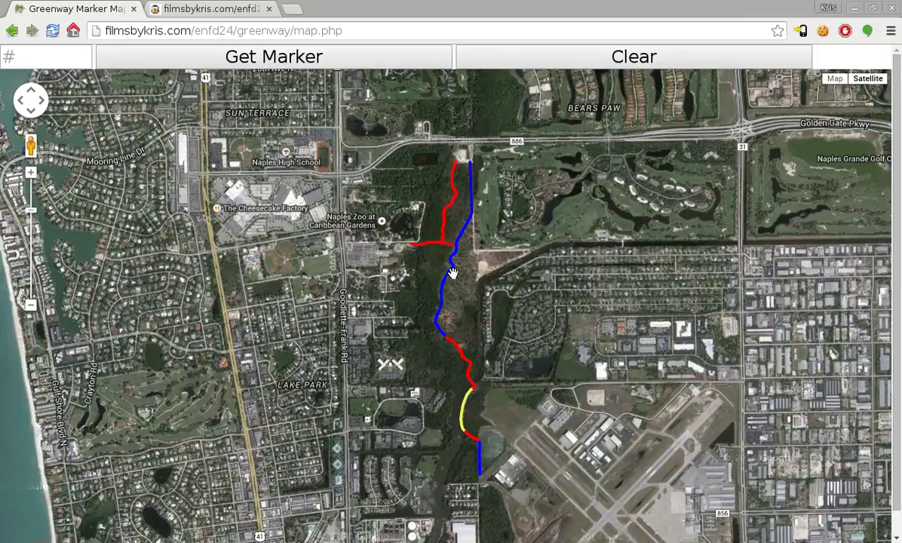
Zoom and pan the satellite map south along the trails to the yellow and lower blue sections
{"action": "scroll", "coordinate": [459, 269], "scroll_direction": "up", "scroll_amount": 2}
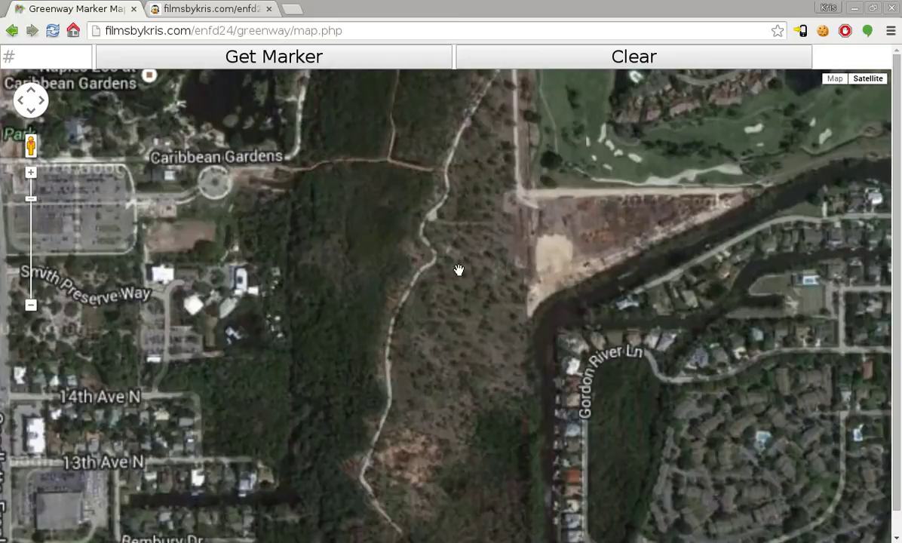
{"action": "scroll", "coordinate": [459, 269], "scroll_direction": "down", "scroll_amount": 1}
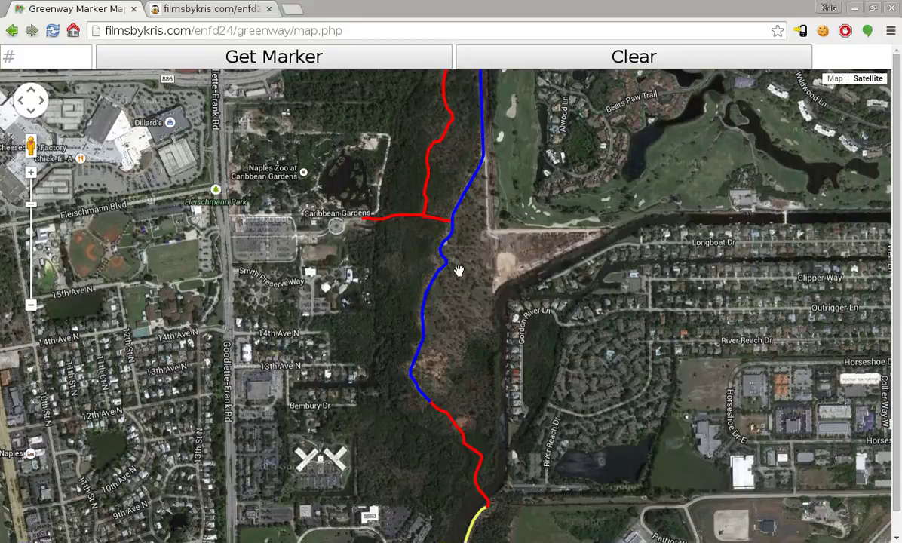
{"action": "scroll", "coordinate": [459, 270], "scroll_direction": "down", "scroll_amount": 1}
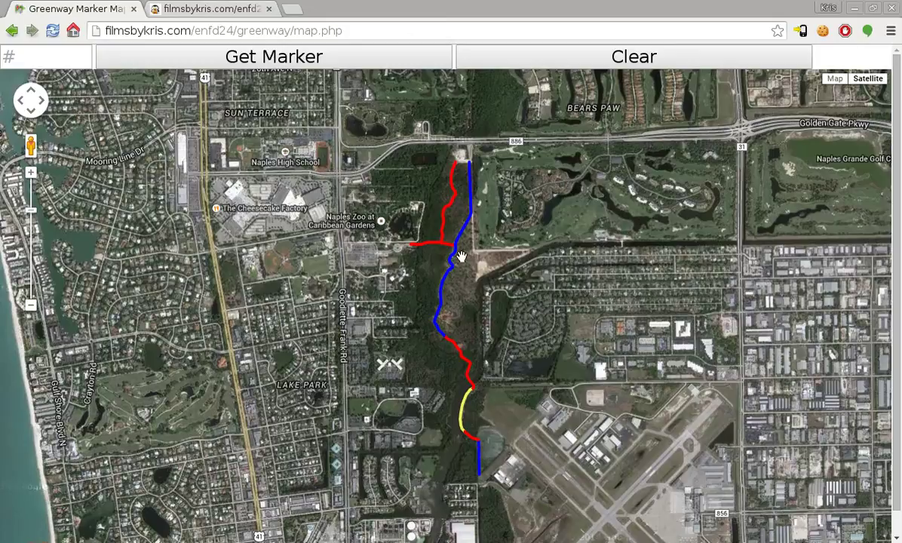
{"action": "scroll", "coordinate": [449, 259], "scroll_direction": "up", "scroll_amount": 1}
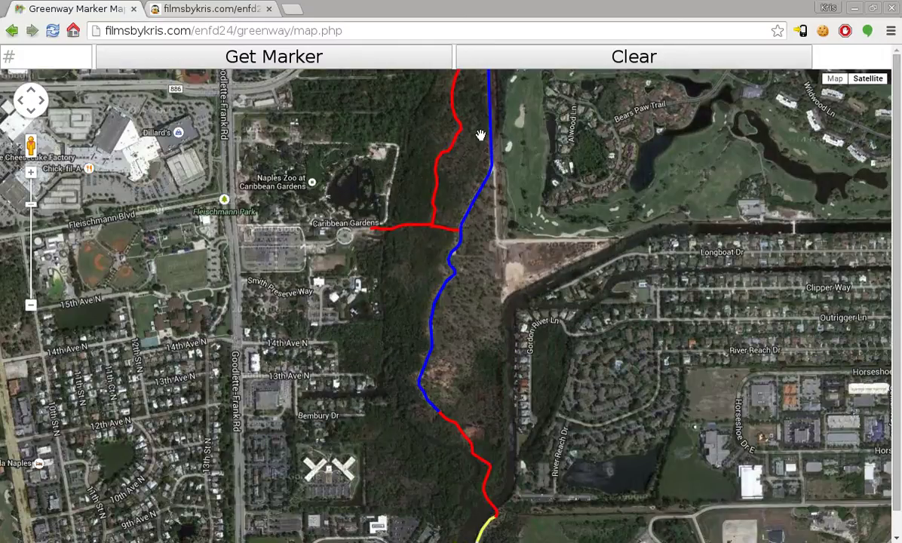
{"action": "left_click_drag", "start_coordinate": [469, 134], "coordinate": [486, 194]}
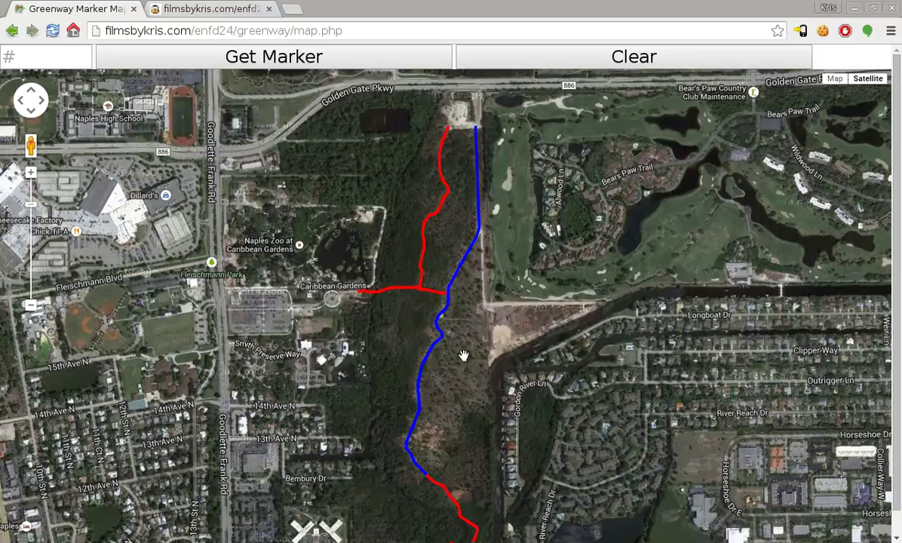
{"action": "left_click_drag", "start_coordinate": [465, 366], "coordinate": [451, 297]}
{"action": "left_click_drag", "start_coordinate": [395, 430], "coordinate": [398, 373]}
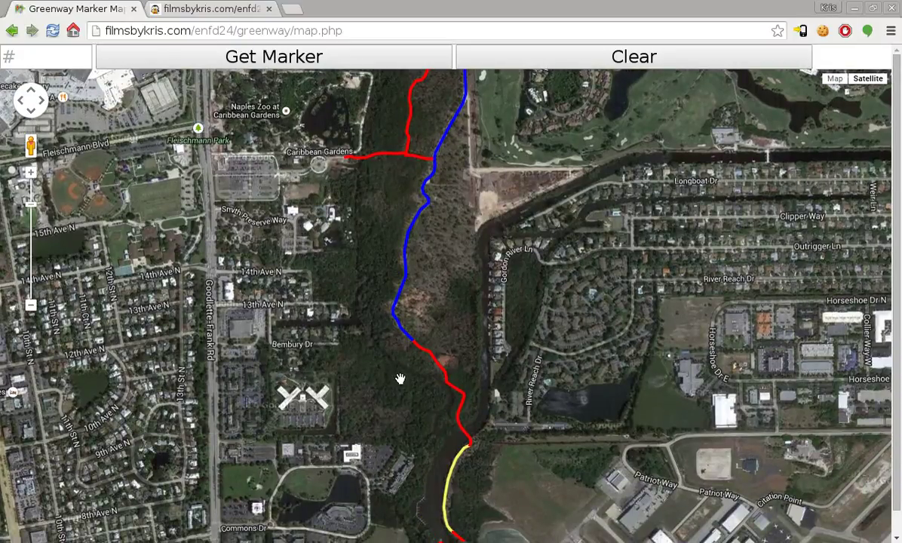
{"action": "left_click_drag", "start_coordinate": [399, 376], "coordinate": [369, 280]}
{"action": "left_click_drag", "start_coordinate": [433, 381], "coordinate": [418, 329]}
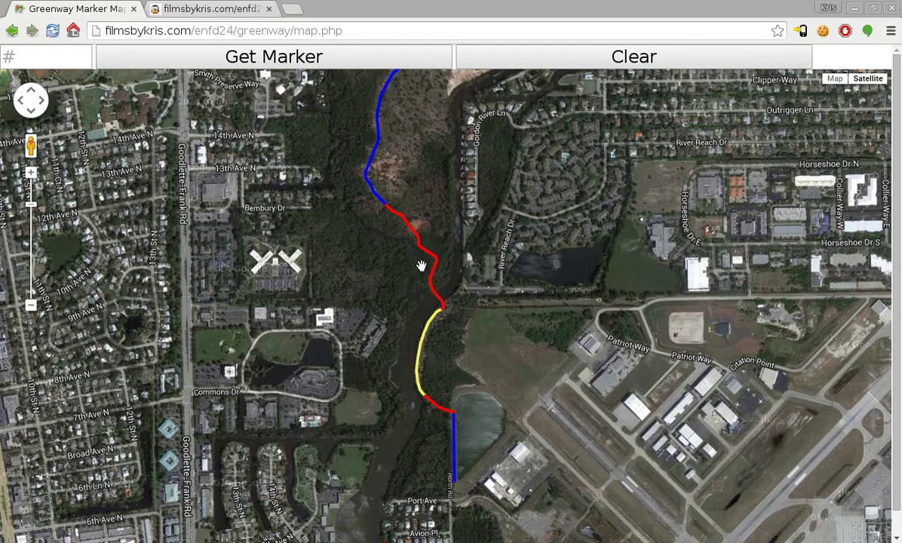
Move back north and zoom in on the red and blue junction by Caribbean Gardens
{"action": "left_click_drag", "start_coordinate": [417, 202], "coordinate": [419, 320]}
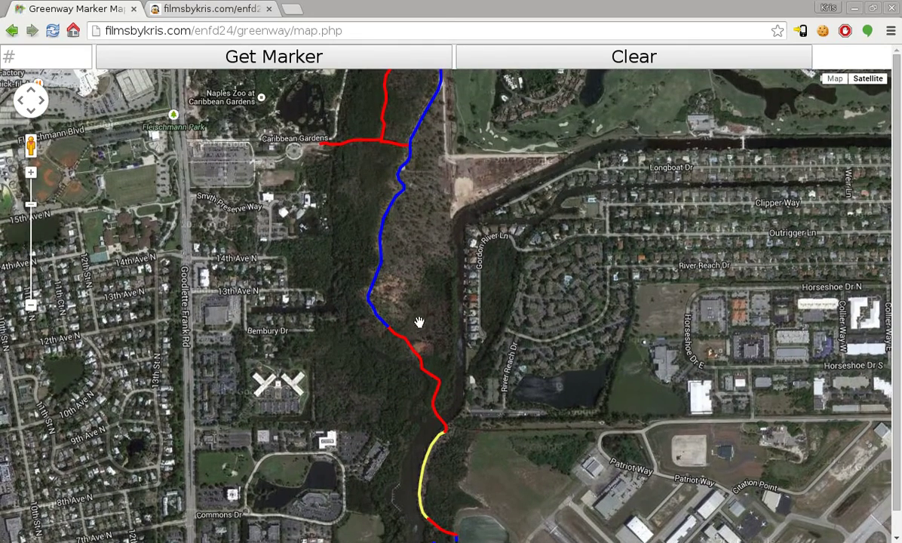
{"action": "scroll", "coordinate": [433, 256], "scroll_direction": "down", "scroll_amount": 1}
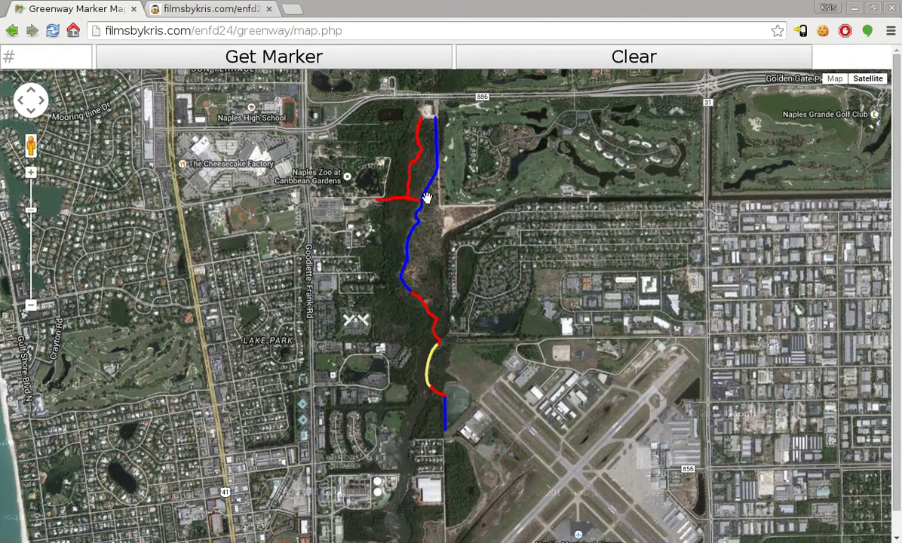
{"action": "scroll", "coordinate": [426, 199], "scroll_direction": "up", "scroll_amount": 1}
{"action": "scroll", "coordinate": [427, 199], "scroll_direction": "up", "scroll_amount": 1}
Centre the red and blue trail junction and place marker 50 there
{"action": "left_click_drag", "start_coordinate": [382, 202], "coordinate": [375, 316]}
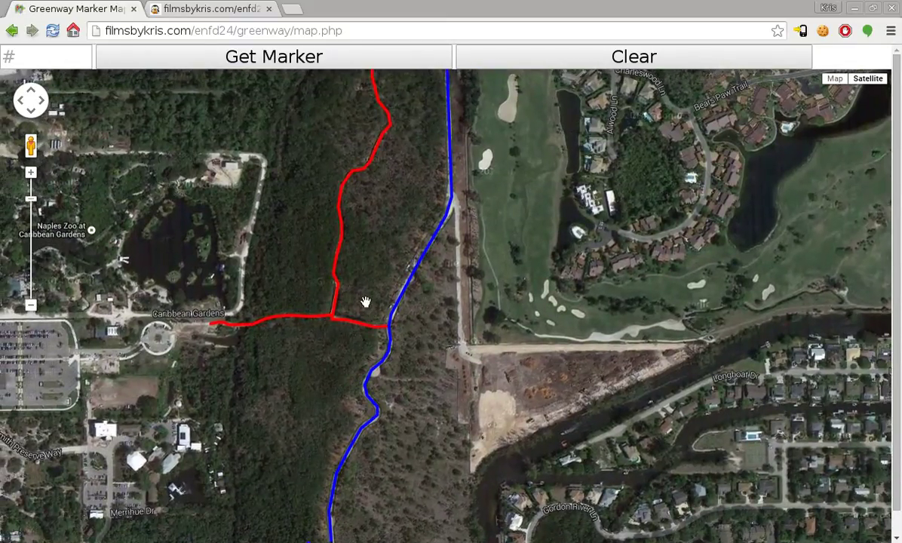
{"action": "left_click", "coordinate": [64, 56]}
{"action": "type", "text": "50"}
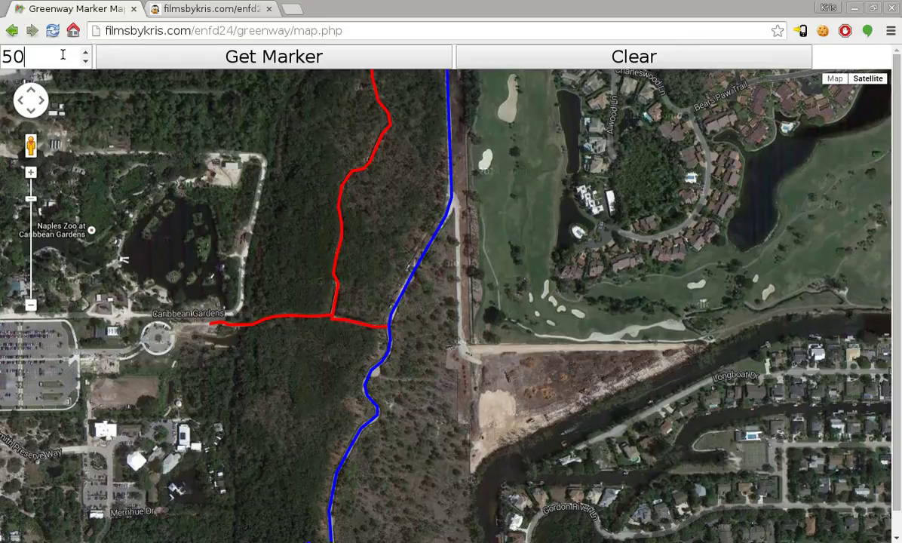
{"action": "left_click", "coordinate": [208, 60]}
Add markers 25 and 12 along the red spur trail
{"action": "key", "text": "BackSpace"}
{"action": "key", "text": "BackSpace"}
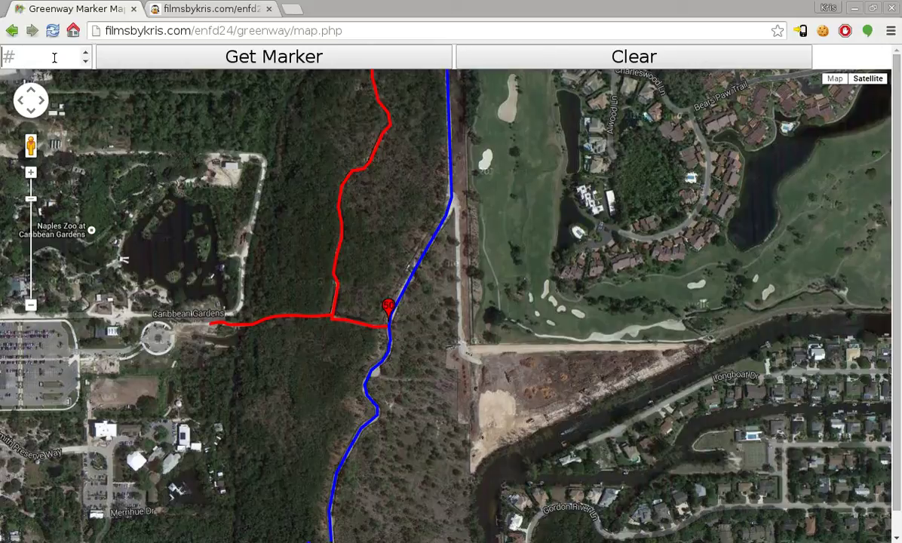
{"action": "type", "text": "25"}
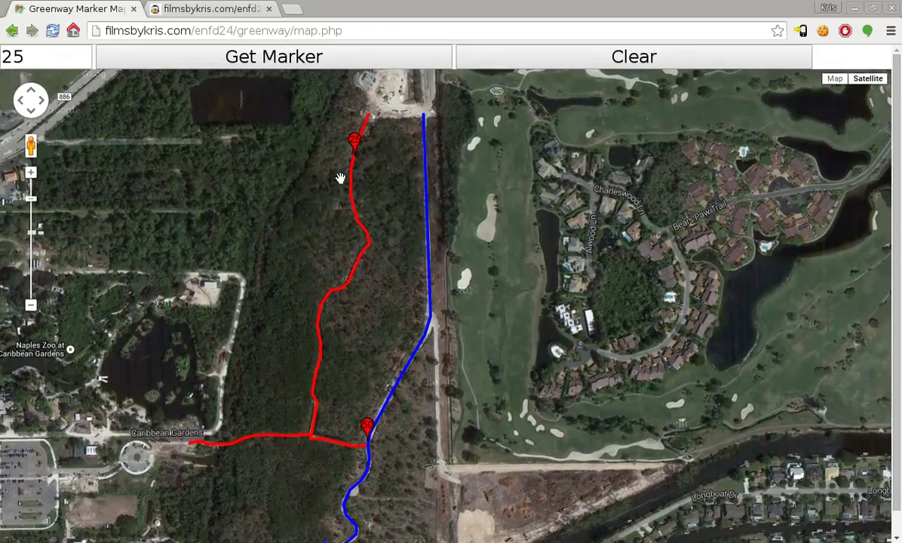
{"action": "left_click", "coordinate": [56, 55]}
{"action": "key", "text": "BackSpace"}
{"action": "key", "text": "BackSpace"}
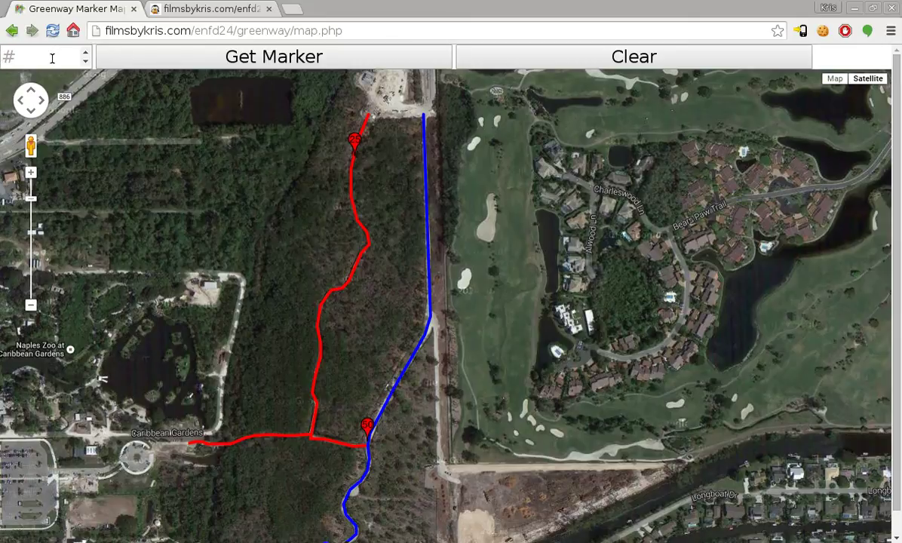
{"action": "type", "text": "12"}
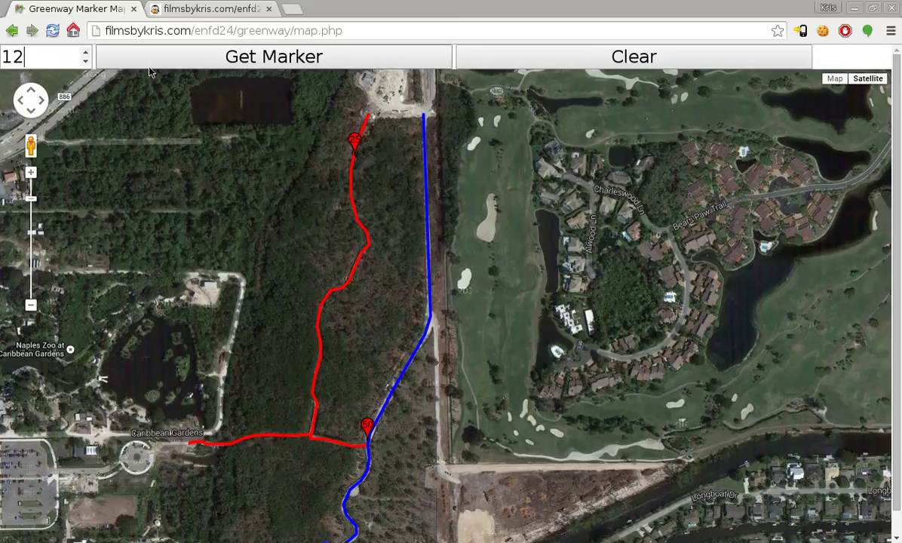
{"action": "left_click", "coordinate": [208, 61]}
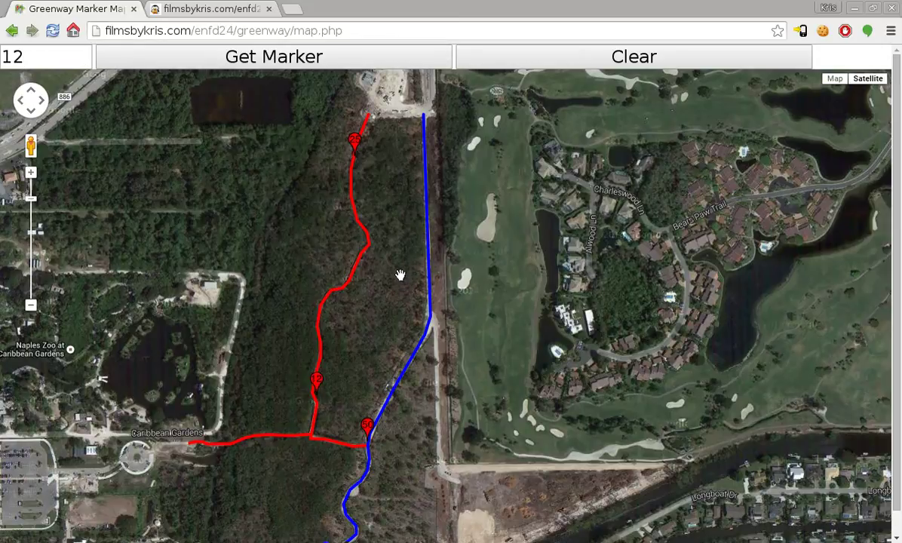
{"action": "scroll", "coordinate": [393, 318], "scroll_direction": "down", "scroll_amount": 1}
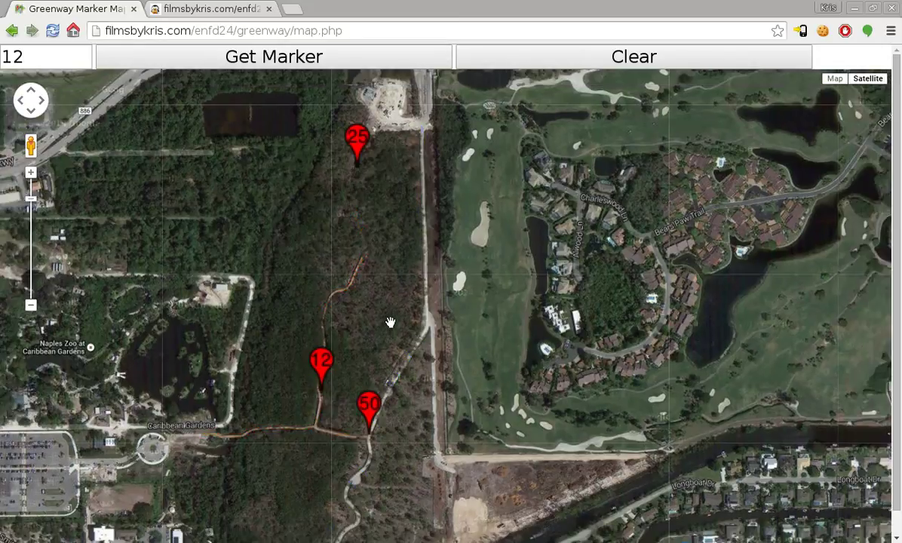
Zoom and pan to frame markers 12, 25 and 50 on the red and blue trails
{"action": "left_click_drag", "start_coordinate": [374, 342], "coordinate": [367, 187]}
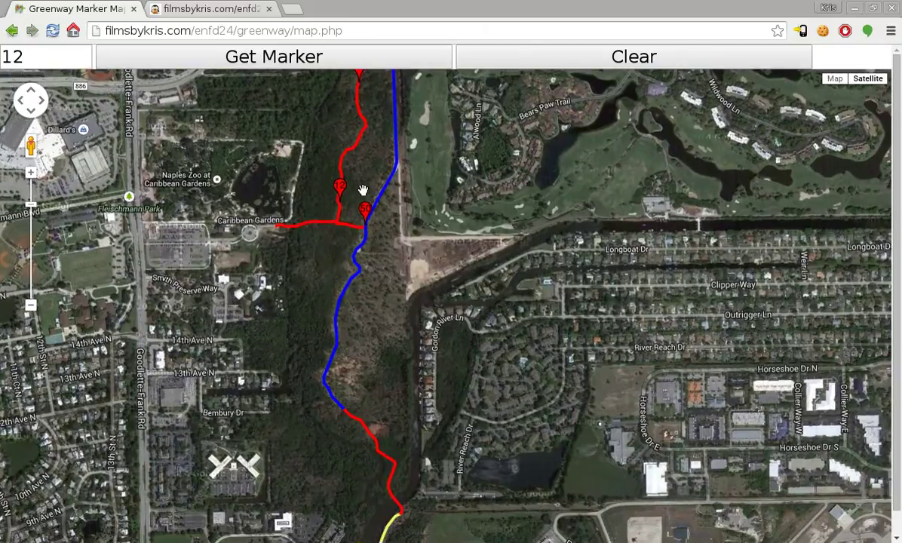
{"action": "scroll", "coordinate": [365, 191], "scroll_direction": "down", "scroll_amount": 1}
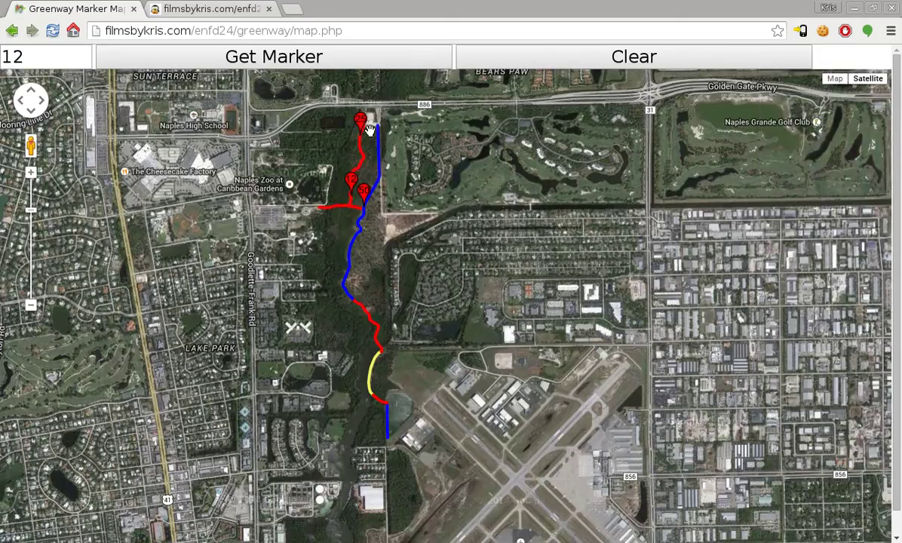
{"action": "scroll", "coordinate": [374, 145], "scroll_direction": "up", "scroll_amount": 2}
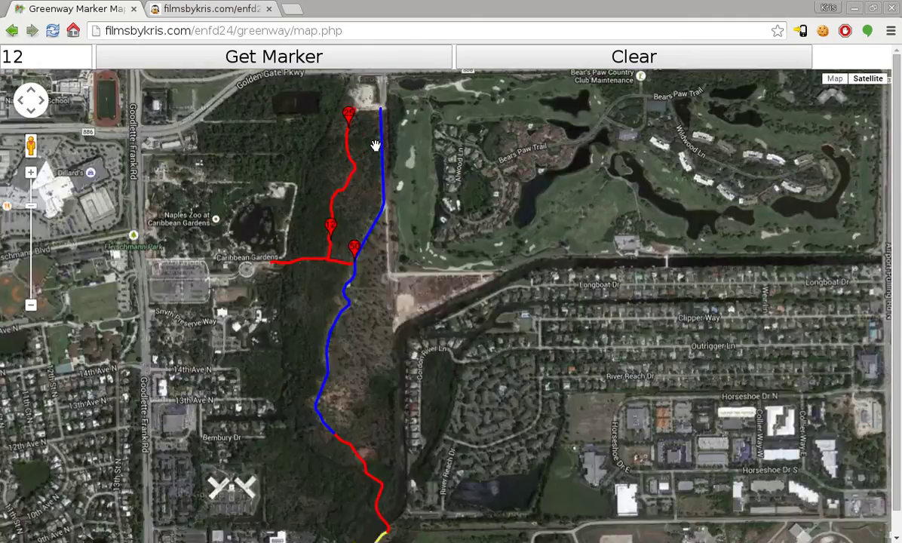
{"action": "left_click_drag", "start_coordinate": [357, 182], "coordinate": [311, 281]}
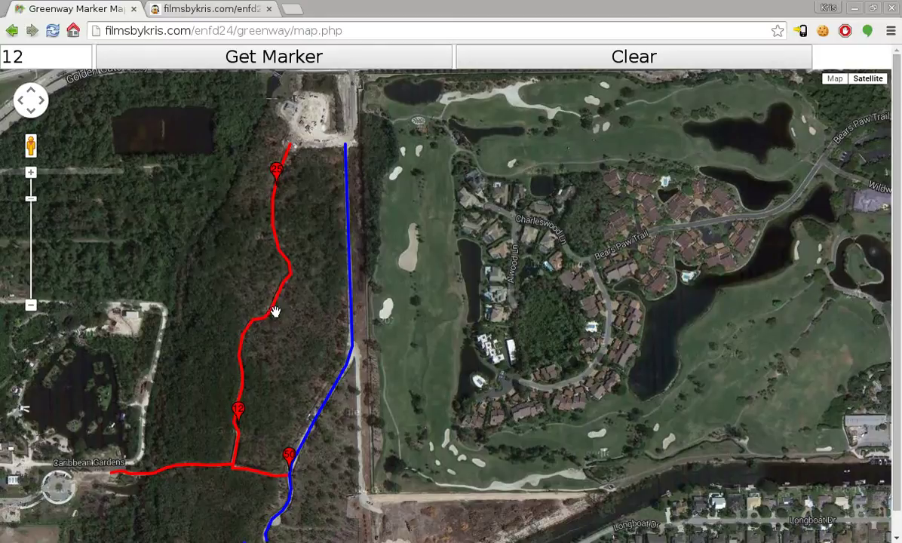
{"action": "left_click_drag", "start_coordinate": [316, 167], "coordinate": [297, 219]}
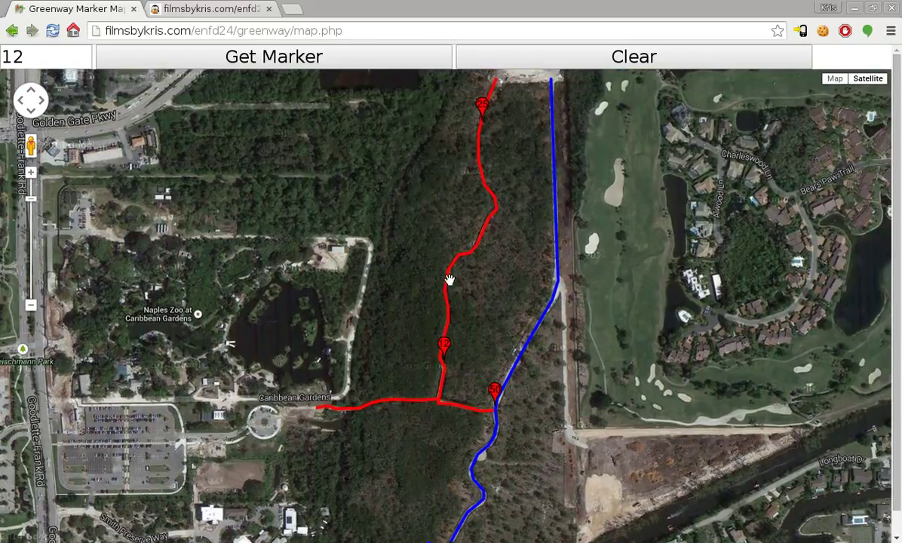
{"action": "scroll", "coordinate": [449, 280], "scroll_direction": "down", "scroll_amount": 1}
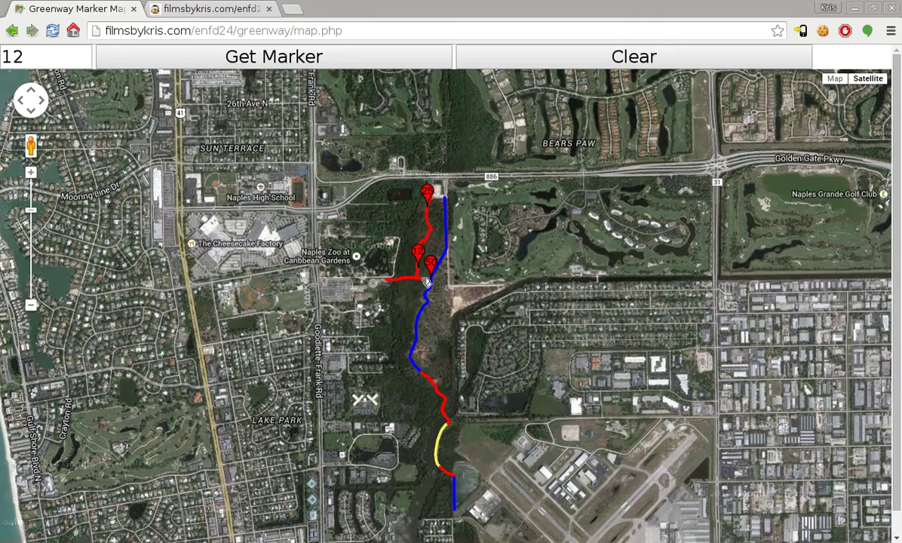
{"action": "scroll", "coordinate": [427, 283], "scroll_direction": "up", "scroll_amount": 2}
{"action": "left_click_drag", "start_coordinate": [431, 246], "coordinate": [410, 379]}
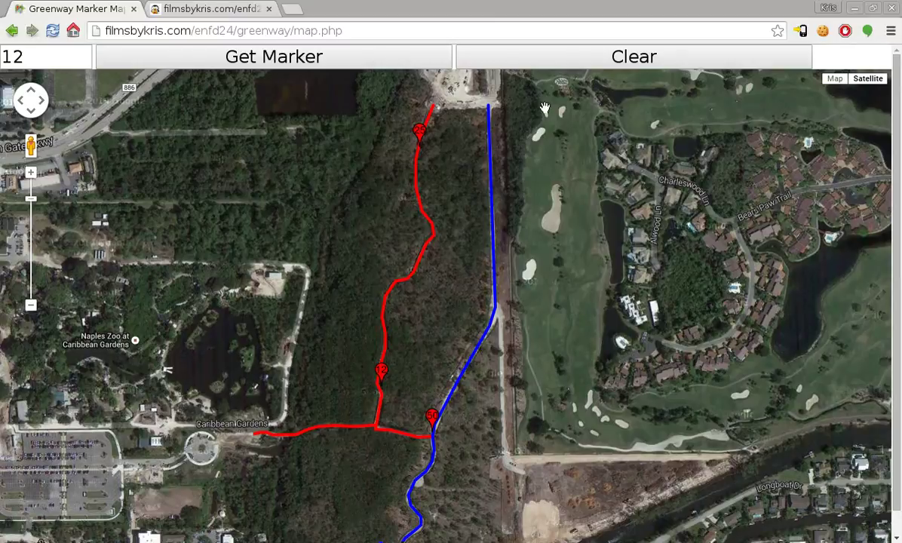
Clear all markers and place marker 12 on the trail map again
{"action": "left_click", "coordinate": [577, 65]}
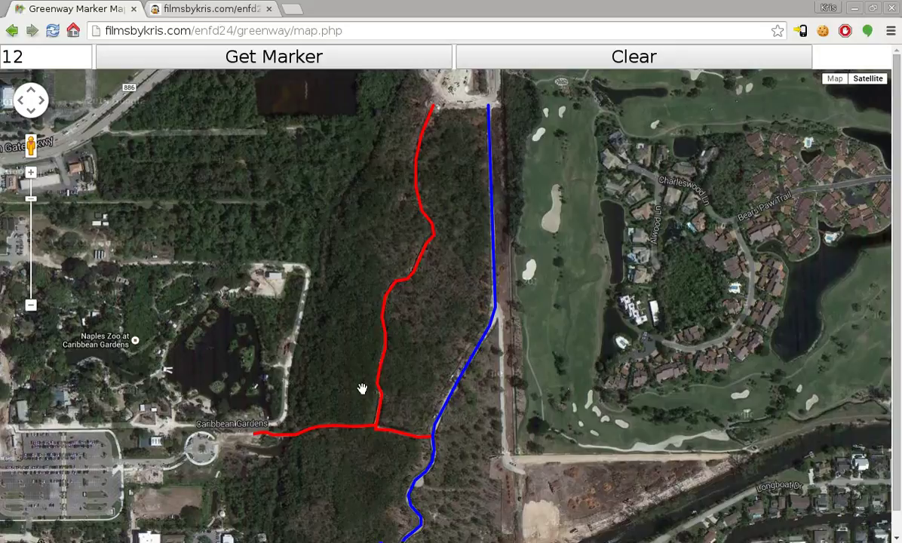
{"action": "left_click", "coordinate": [210, 60]}
{"action": "mouse_move", "coordinate": [377, 228]}
{"action": "left_mouse_down"}
{"action": "mouse_move", "coordinate": [304, 214]}
{"action": "mouse_move", "coordinate": [367, 221]}
{"action": "left_mouse_up"}
Switch the marker number to 62, then 30, place marker 30, and clear all markers
{"action": "left_click", "coordinate": [63, 60]}
{"action": "key", "text": "BackSpace"}
{"action": "key", "text": "BackSpace"}
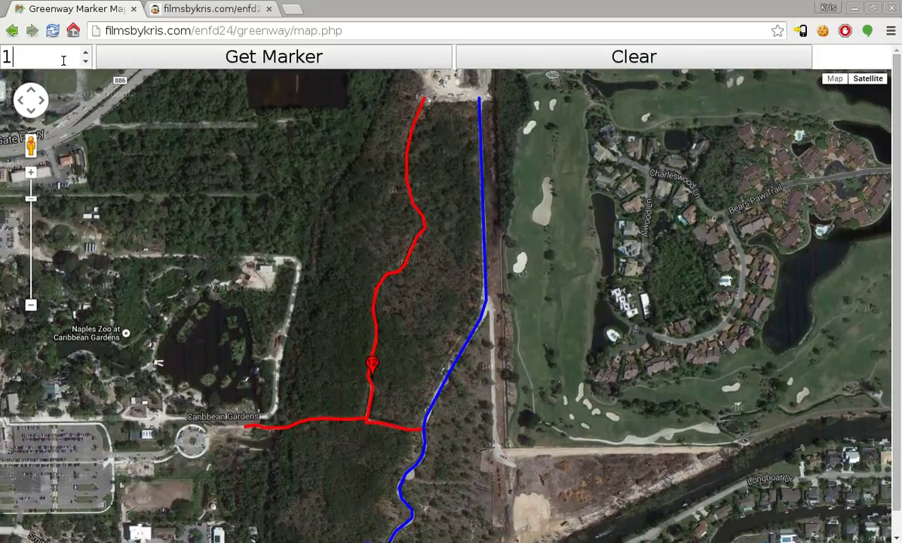
{"action": "type", "text": "62"}
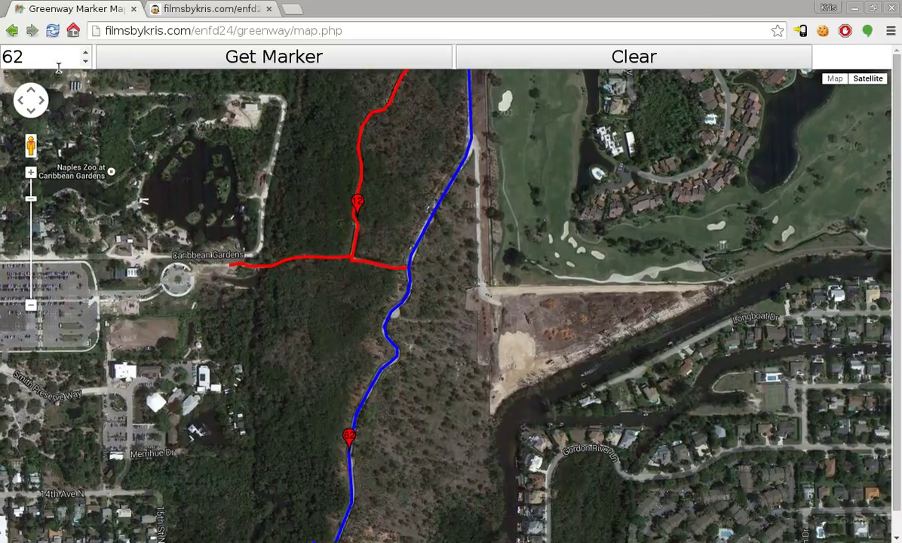
{"action": "key", "text": "BackSpace"}
{"action": "key", "text": "BackSpace"}
{"action": "type", "text": "30"}
{"action": "left_click", "coordinate": [132, 54]}
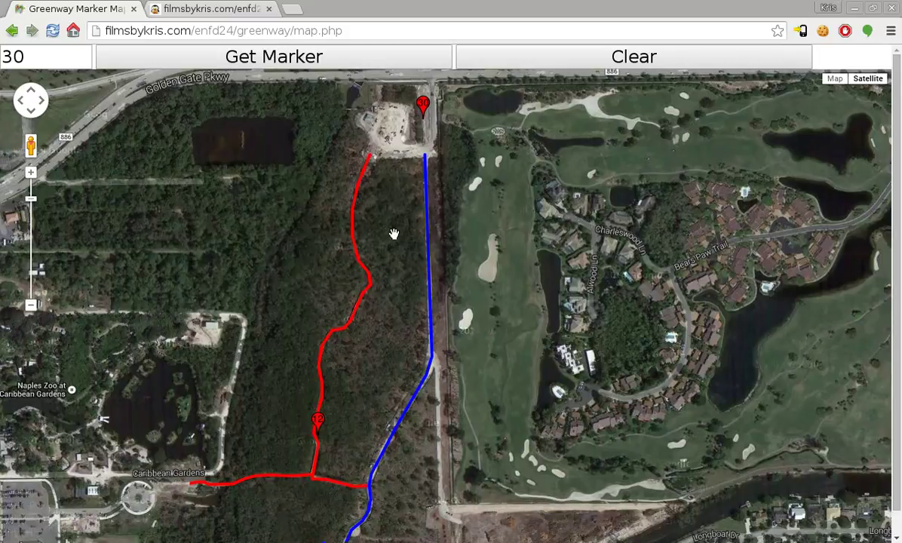
{"action": "scroll", "coordinate": [393, 234], "scroll_direction": "down", "scroll_amount": 1}
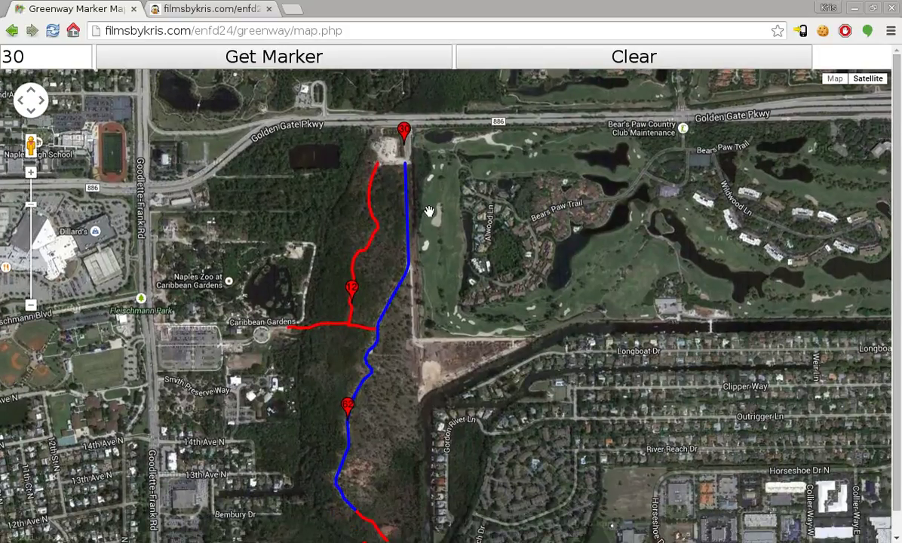
{"action": "left_click", "coordinate": [571, 63]}
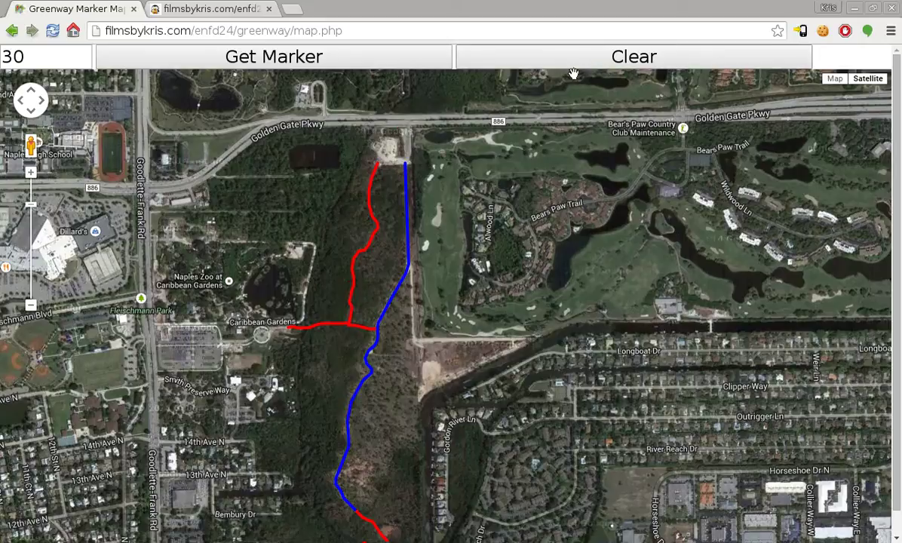
{"action": "left_click", "coordinate": [206, 9]}
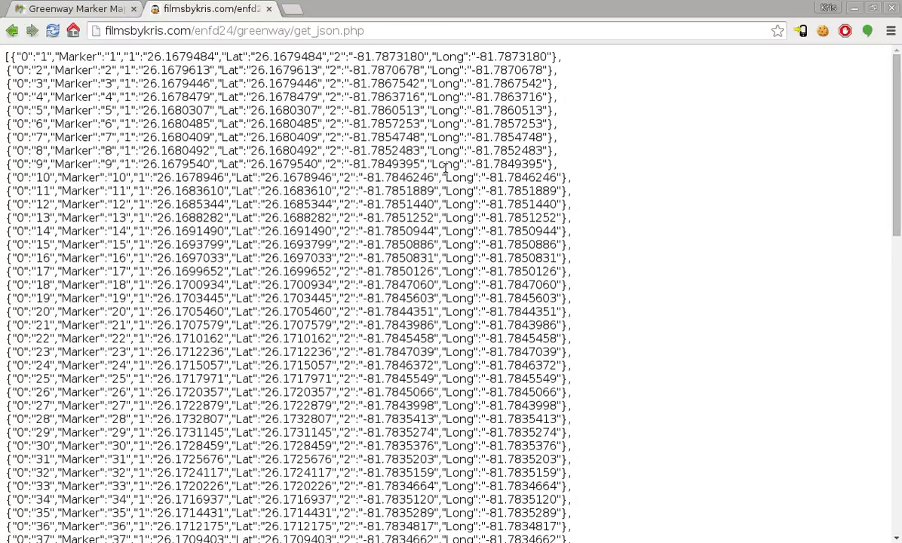
{"action": "scroll", "coordinate": [445, 167], "scroll_direction": "down", "scroll_amount": 10}
{"action": "scroll", "coordinate": [442, 158], "scroll_direction": "up", "scroll_amount": 9}
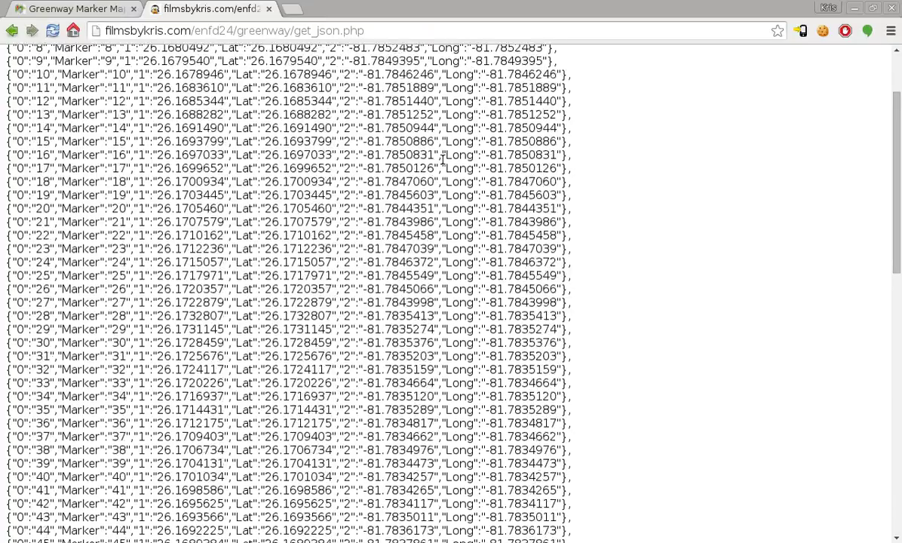
{"action": "scroll", "coordinate": [442, 158], "scroll_direction": "up", "scroll_amount": 3}
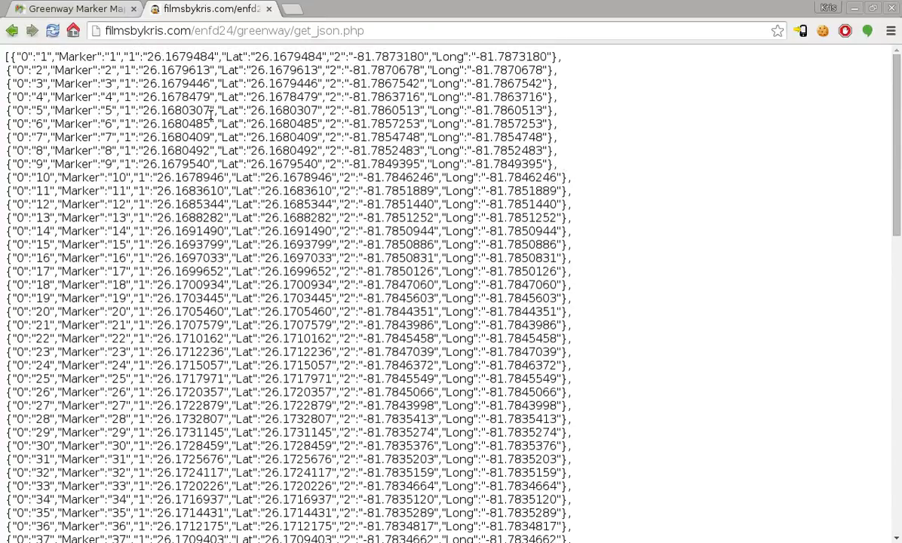
{"action": "scroll", "coordinate": [211, 115], "scroll_direction": "down", "scroll_amount": 10}
{"action": "scroll", "coordinate": [211, 115], "scroll_direction": "up", "scroll_amount": 7}
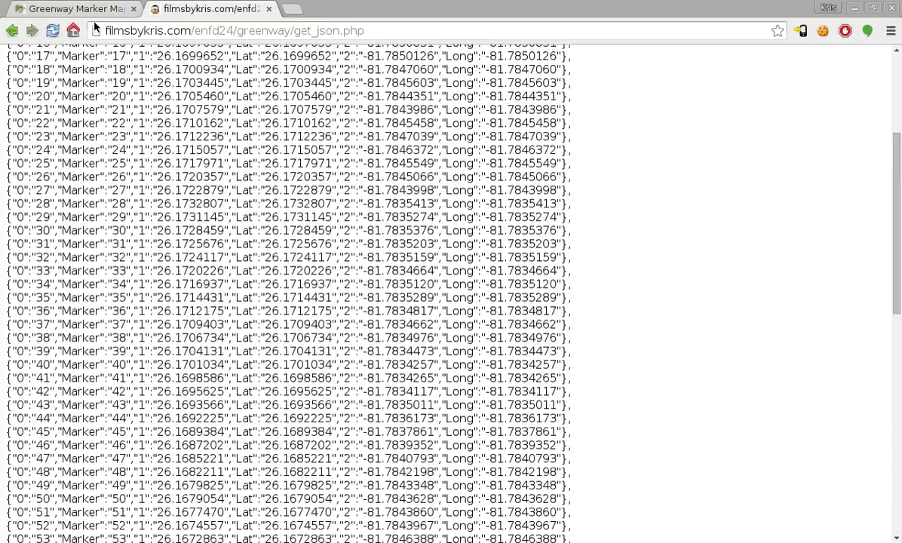
{"action": "scroll", "coordinate": [343, 330], "scroll_direction": "up", "scroll_amount": 3}
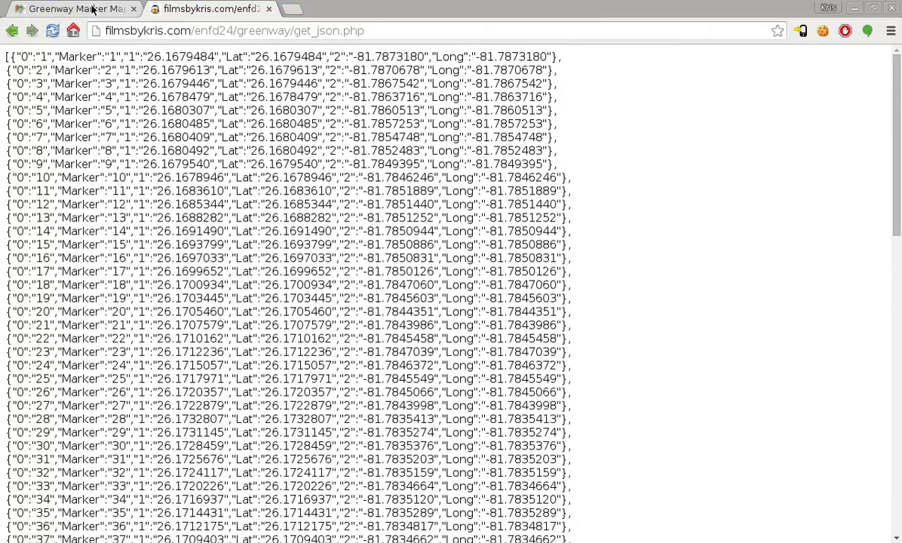
{"action": "left_click", "coordinate": [68, 8]}
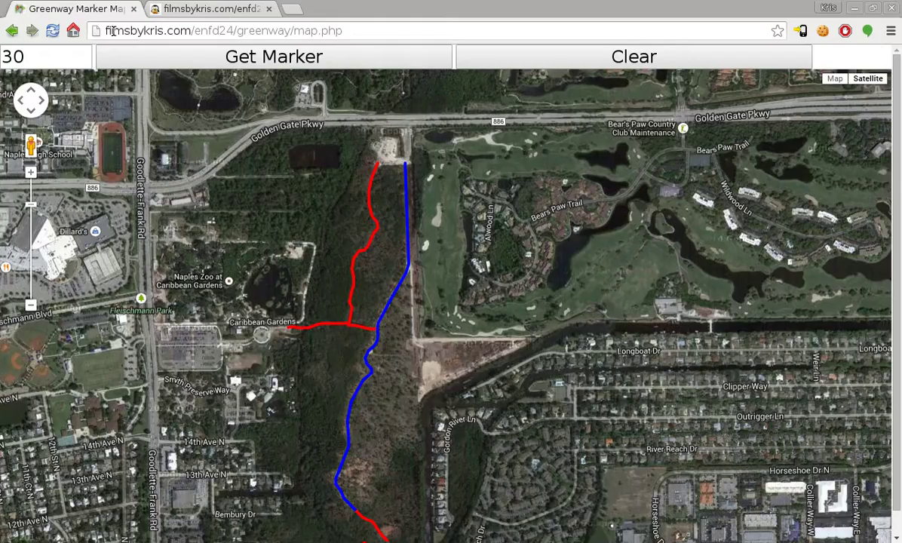
Pan the map up, check the marker JSON tab, then view the page source with Ctrl+U
{"action": "left_click_drag", "start_coordinate": [375, 304], "coordinate": [378, 262]}
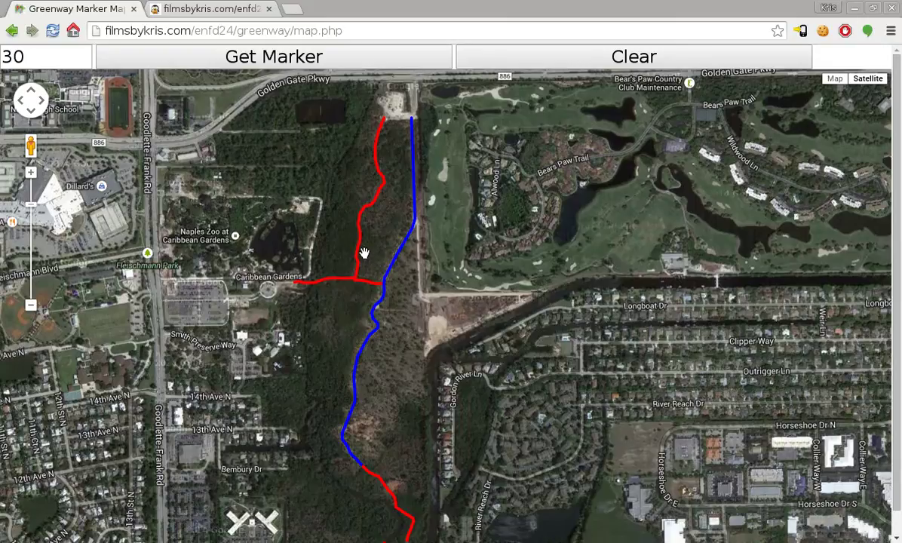
{"action": "left_click", "coordinate": [221, 10]}
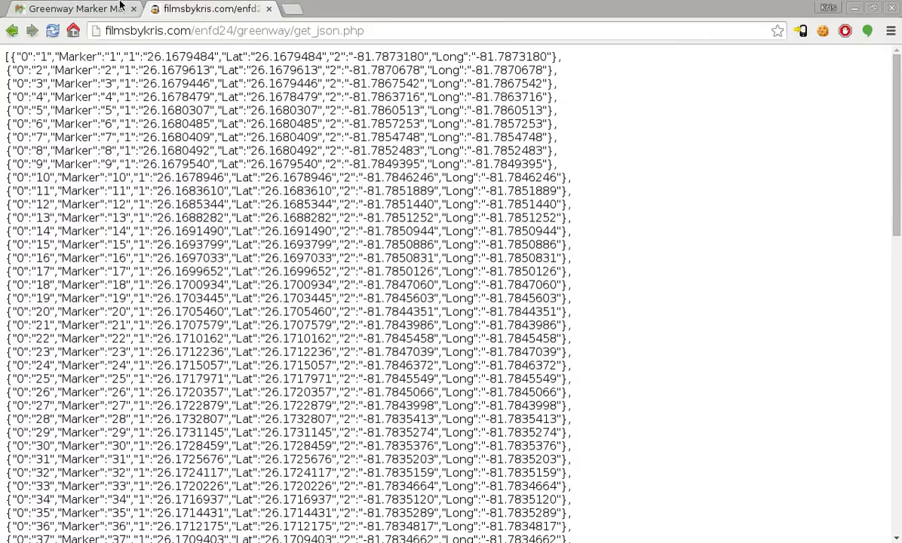
{"action": "left_click", "coordinate": [96, 10]}
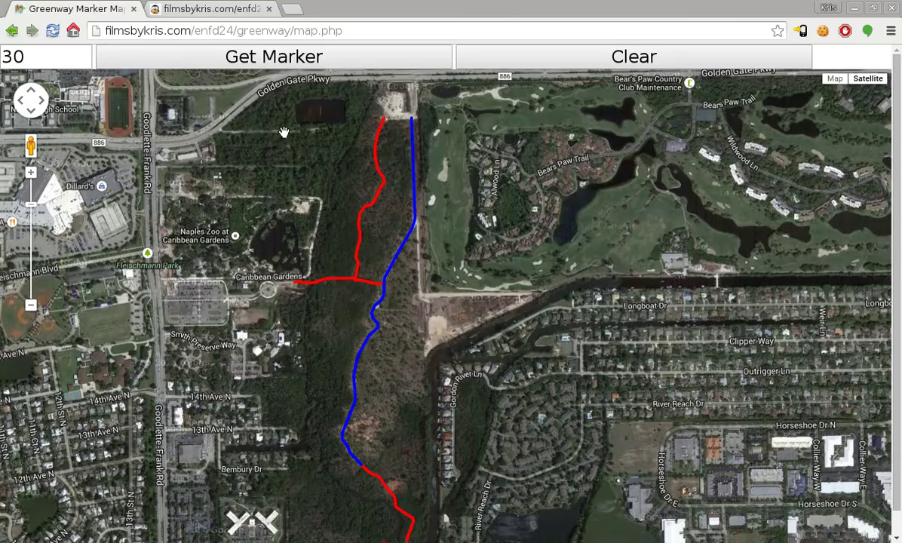
{"action": "key", "text": "ctrl+u"}
Scroll through map.php's marker-placing JavaScript, then return to the Greenway Marker Map tab
{"action": "scroll", "coordinate": [289, 154], "scroll_direction": "down", "scroll_amount": 7}
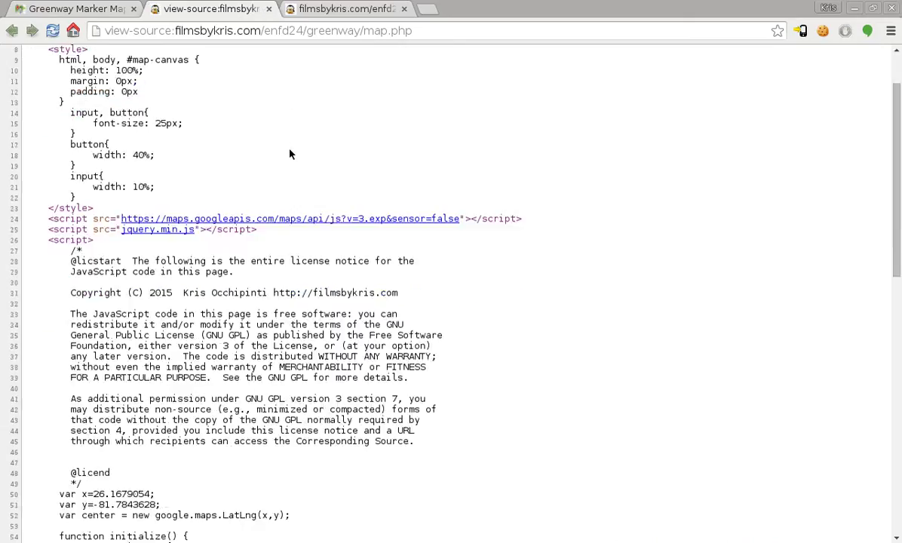
{"action": "scroll", "coordinate": [289, 153], "scroll_direction": "up", "scroll_amount": 5}
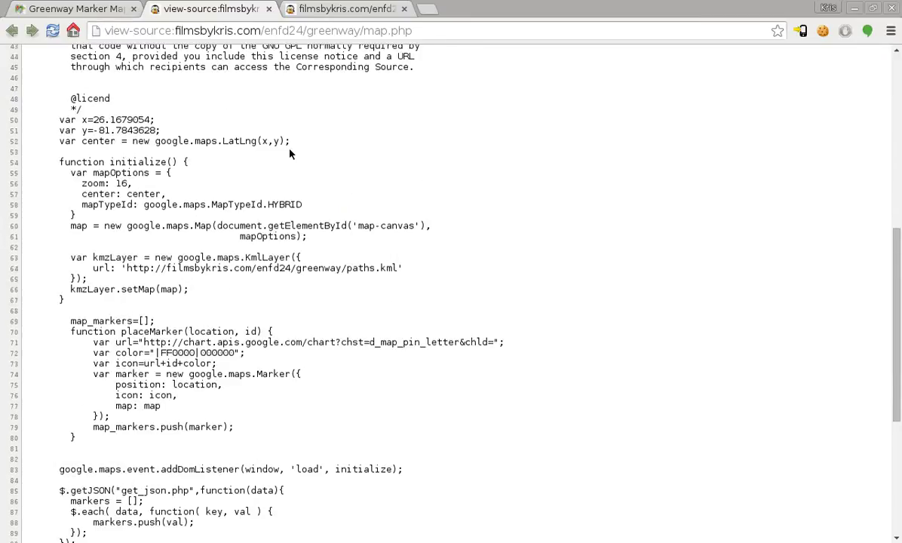
{"action": "left_click", "coordinate": [99, 7]}
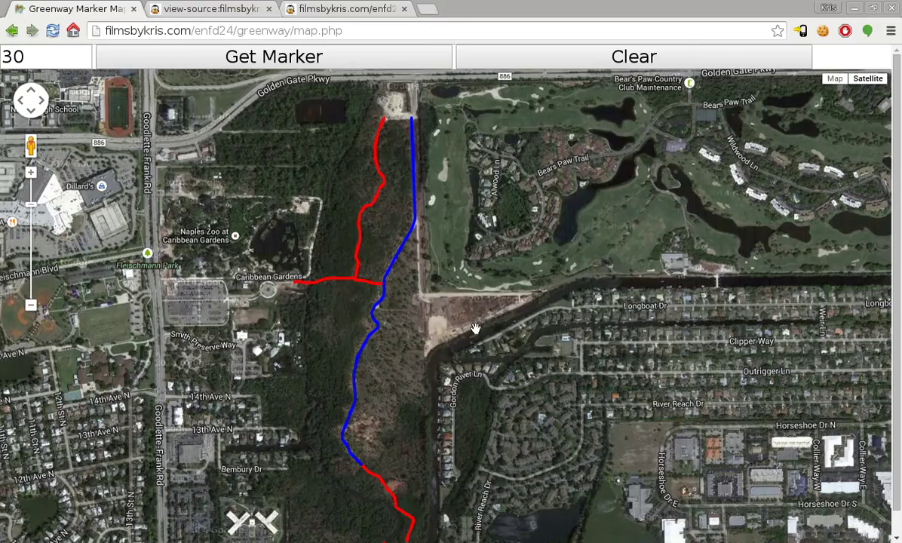